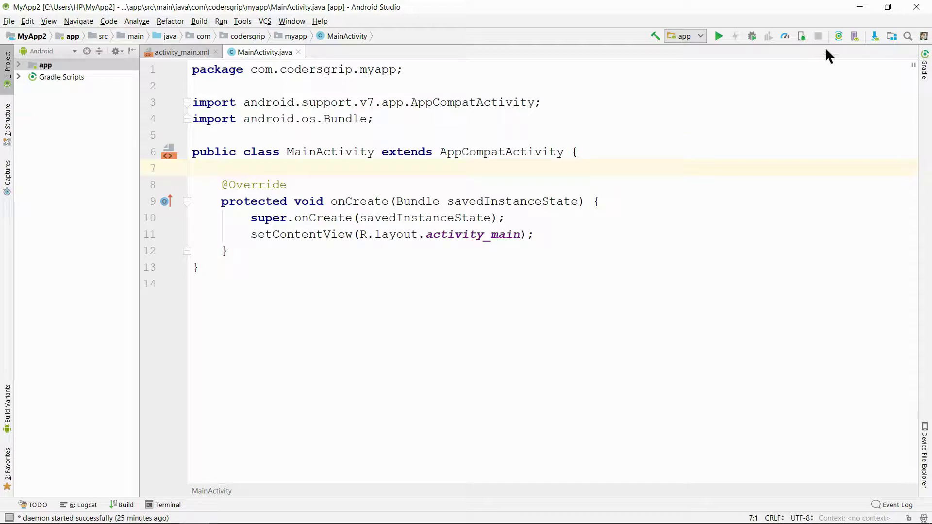
- Start creating a new virtual device in the Android Virtual Device Manager and choose the Nexus 5 phone definition
click(854, 37)
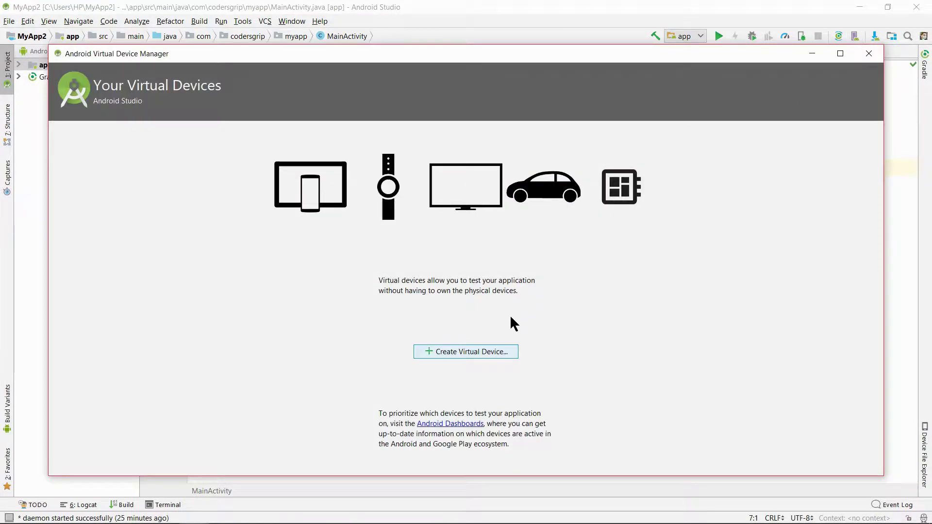
click(476, 353)
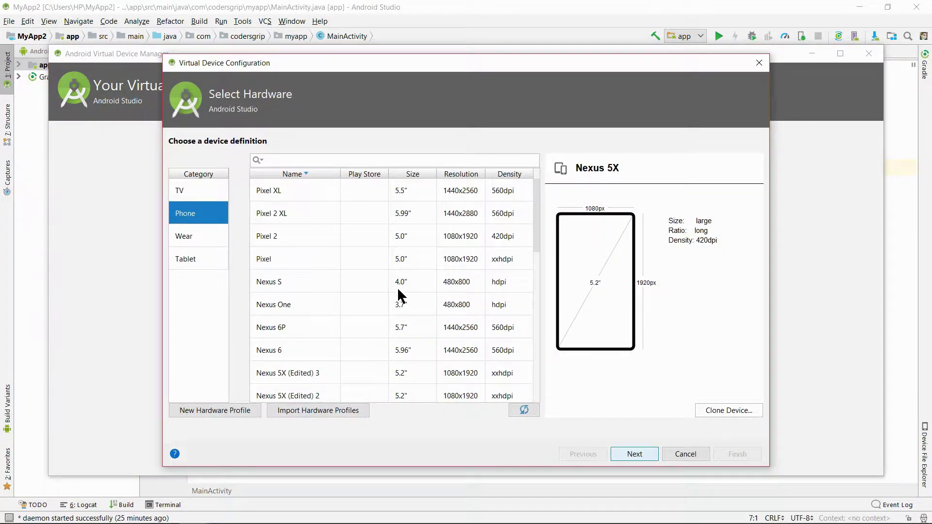
click(398, 327)
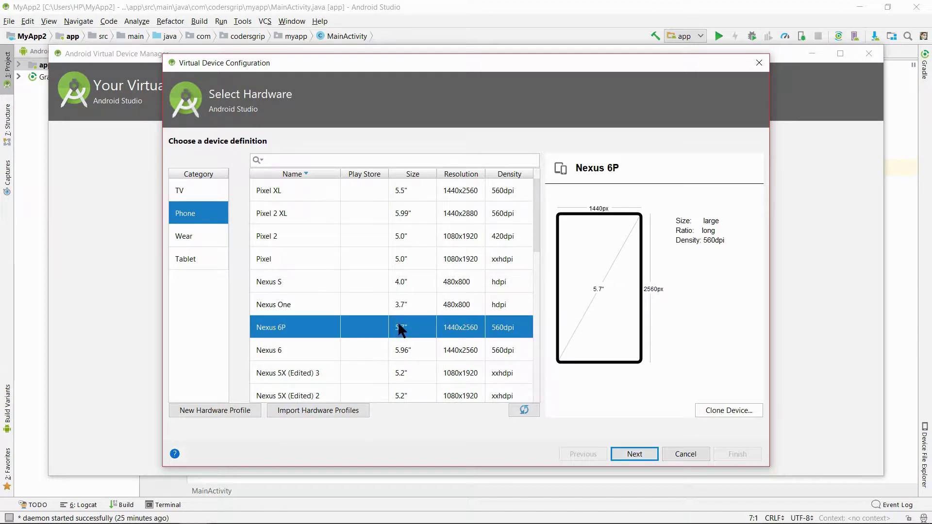
scroll(399, 327, down, 3)
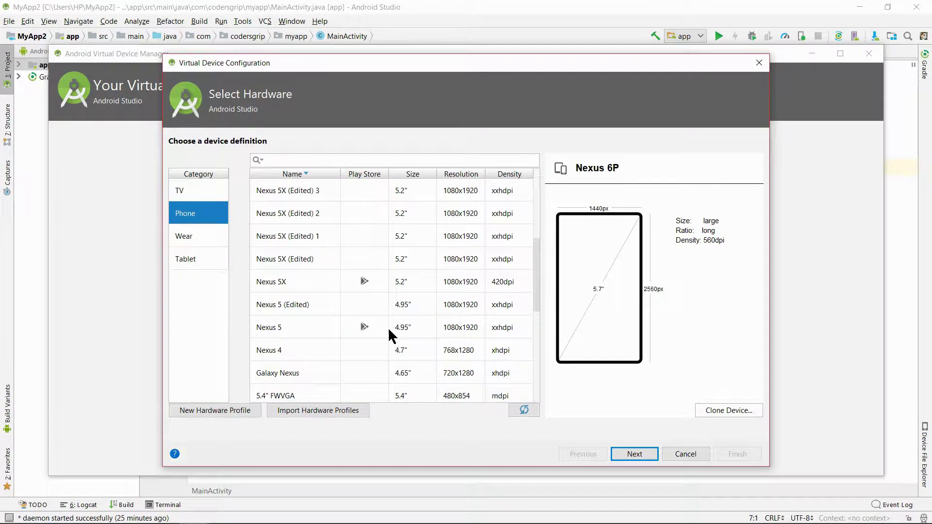
click(389, 334)
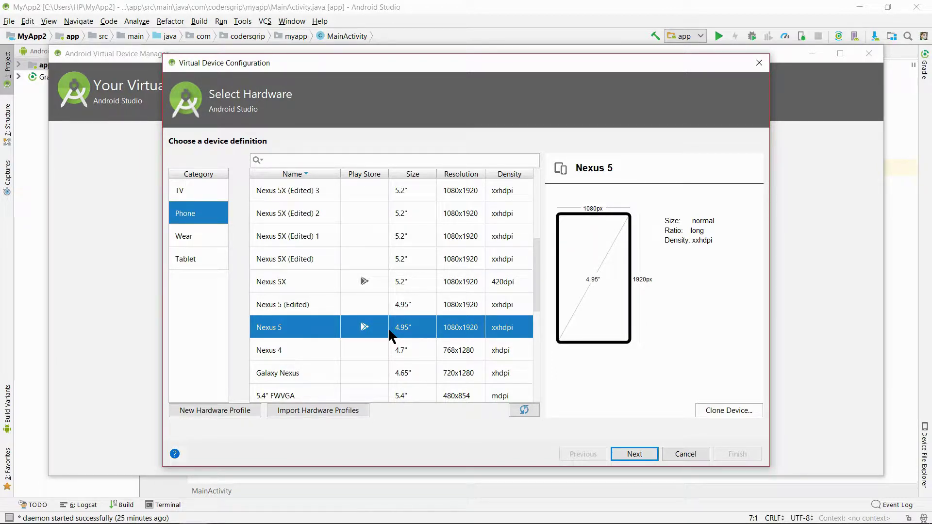
- Clone the Nexus 5 hardware profile, keeping its default screen size, resolution and RAM
click(726, 413)
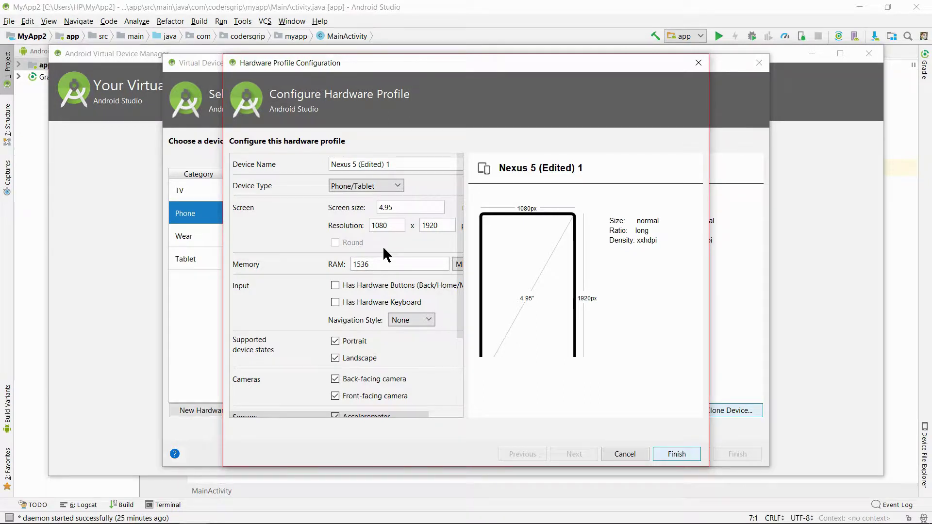
click(397, 208)
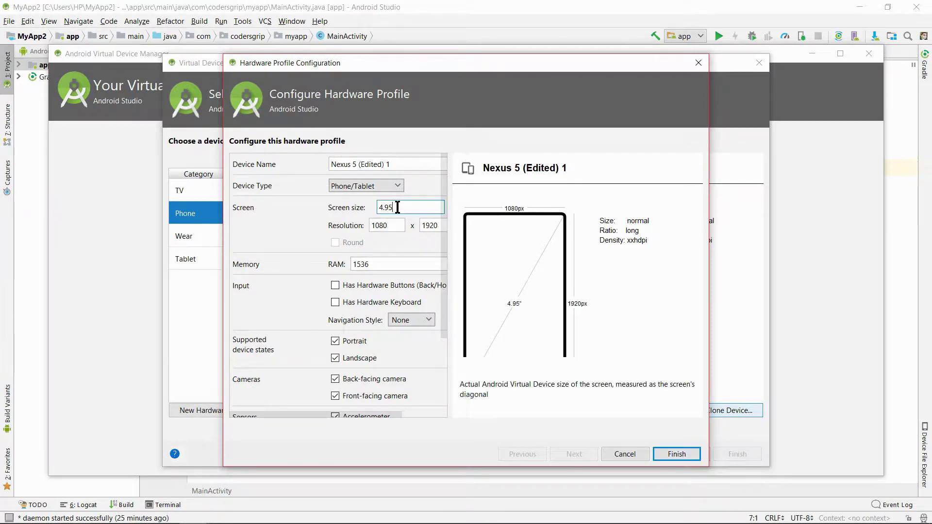
click(388, 225)
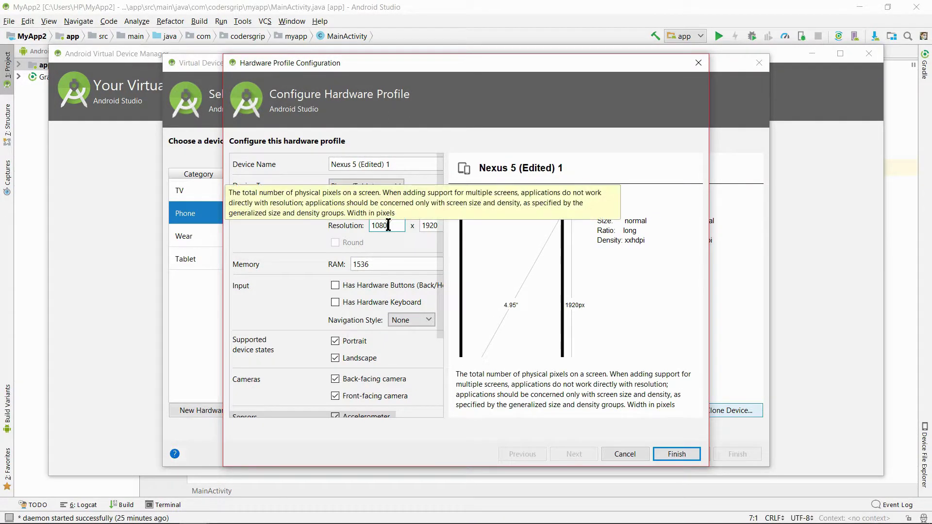
click(385, 261)
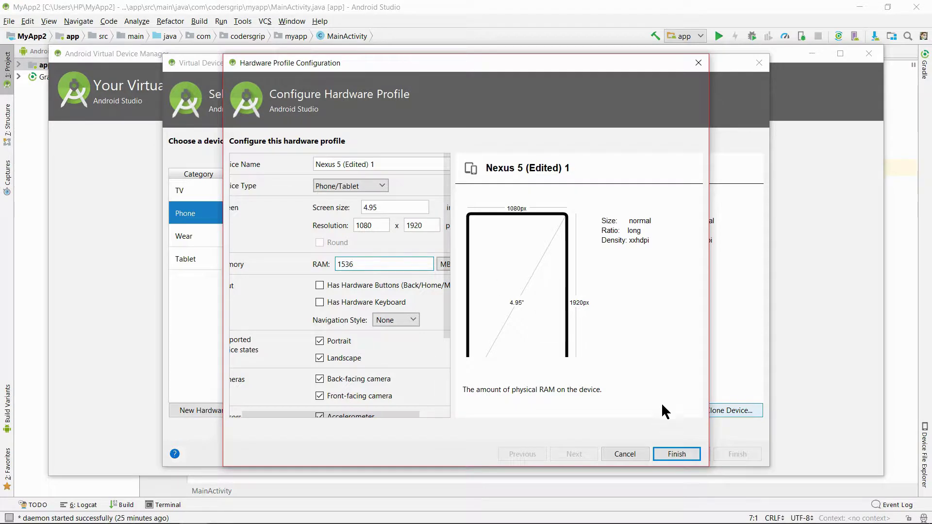
click(684, 455)
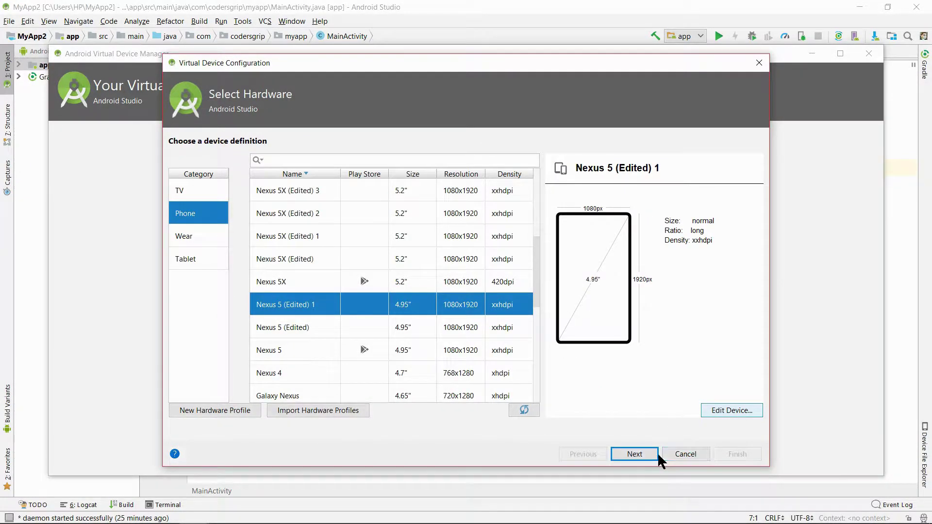
- Download the recommended API 28 x86 system image and use it for the cloned Nexus 5 device
click(648, 456)
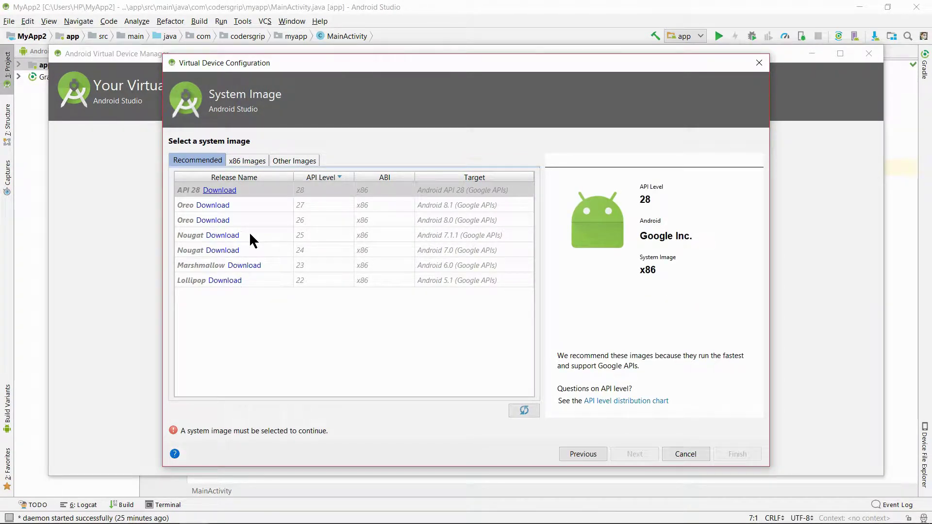
click(219, 190)
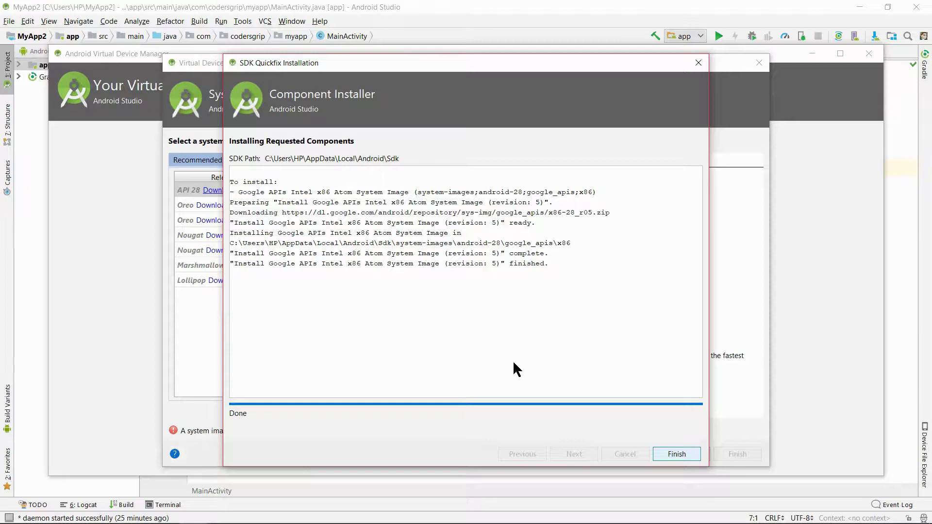
click(677, 453)
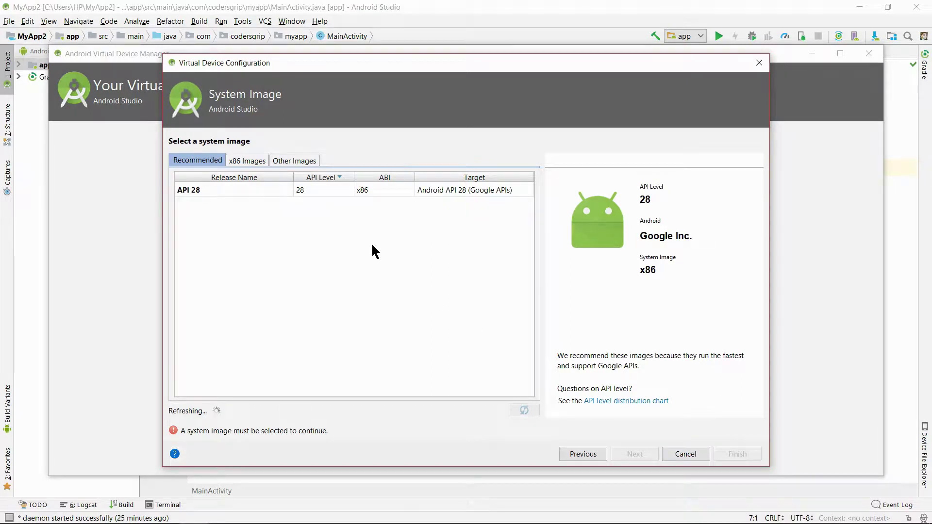
click(272, 191)
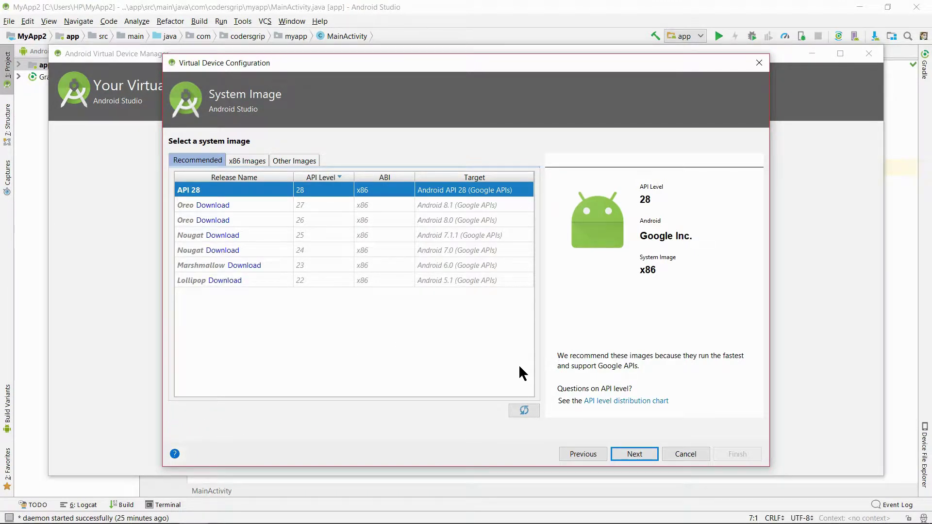
click(627, 452)
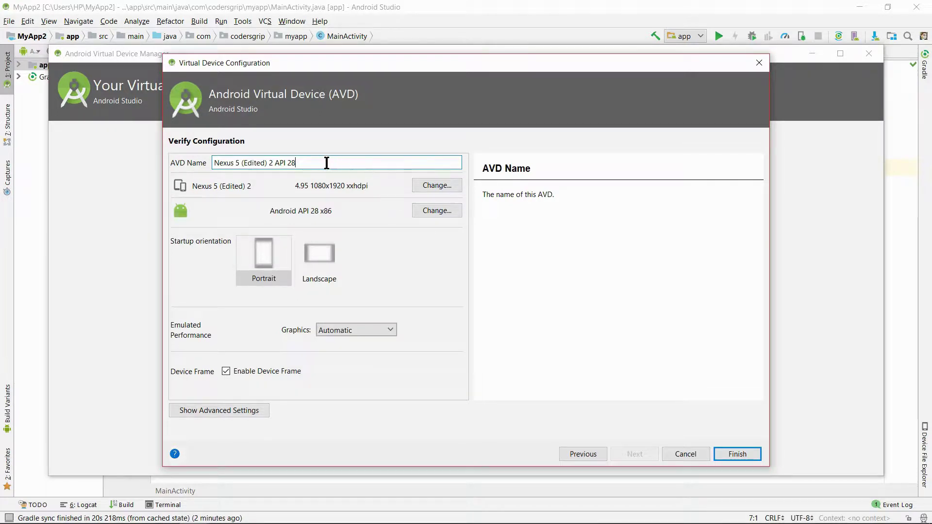
- Name the virtual device Codersgrip and finish creating it with the remaining default settings
key(BackSpace)
key(BackSpace)
key(BackSpace)
key(BackSpace)
key(BackSpace)
key(BackSpace)
key(BackSpace)
key(BackSpace)
key(BackSpace)
key(BackSpace)
key(BackSpace)
key(BackSpace)
key(BackSpace)
key(BackSpace)
key(BackSpace)
key(BackSpace)
key(BackSpace)
key(BackSpace)
key(BackSpace)
key(BackSpace)
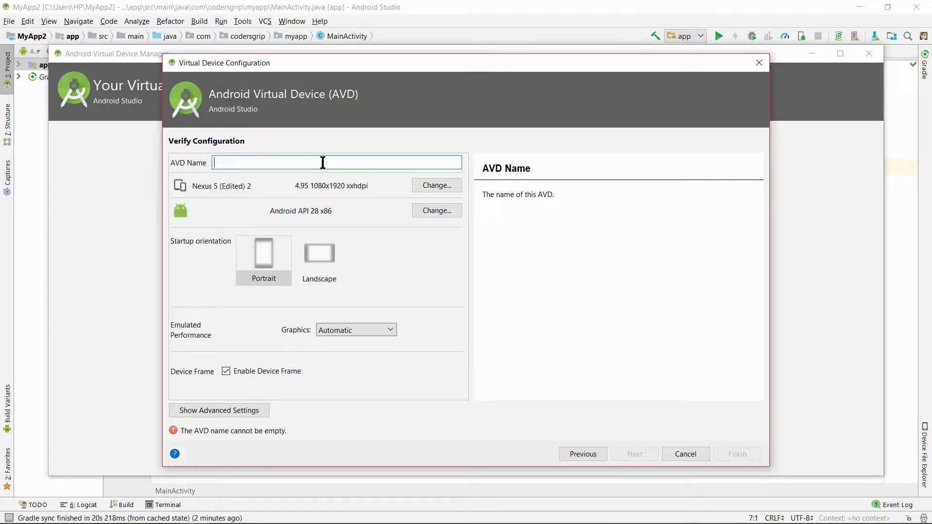
text(Codersg)
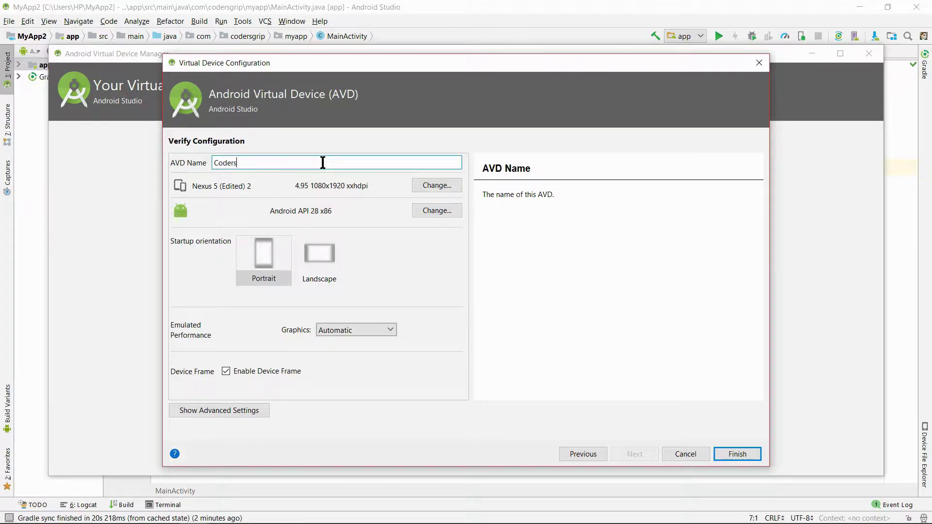
text(rip)
click(749, 455)
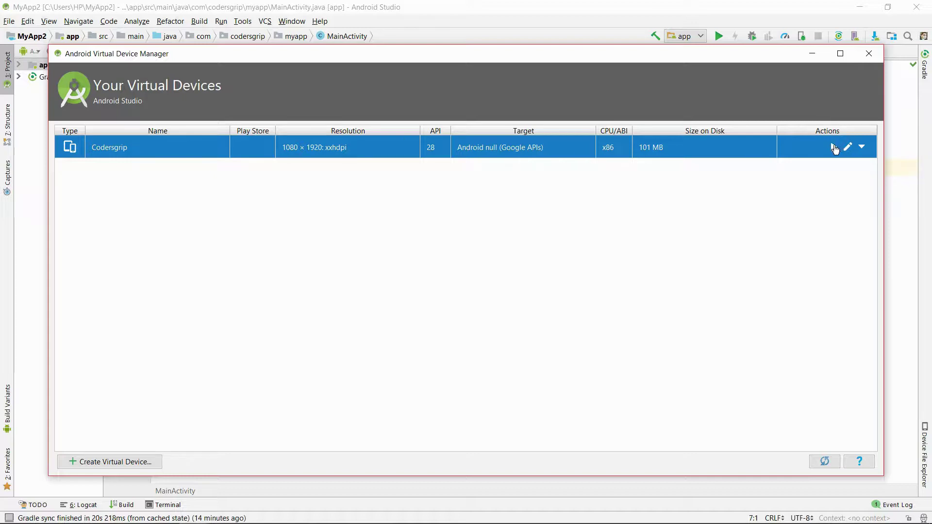
- Launch the Codersgrip virtual device and open the full app list on its home screen
click(832, 147)
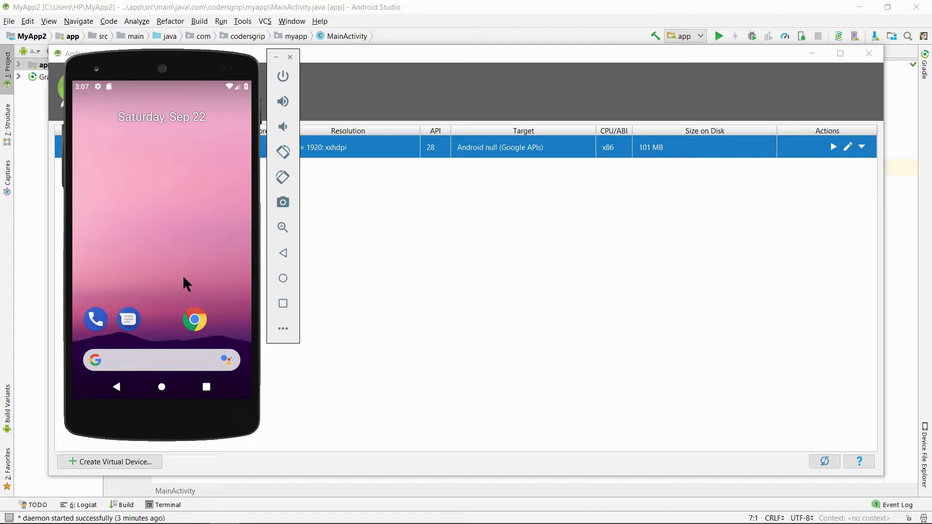
drag(184, 277, 199, 106)
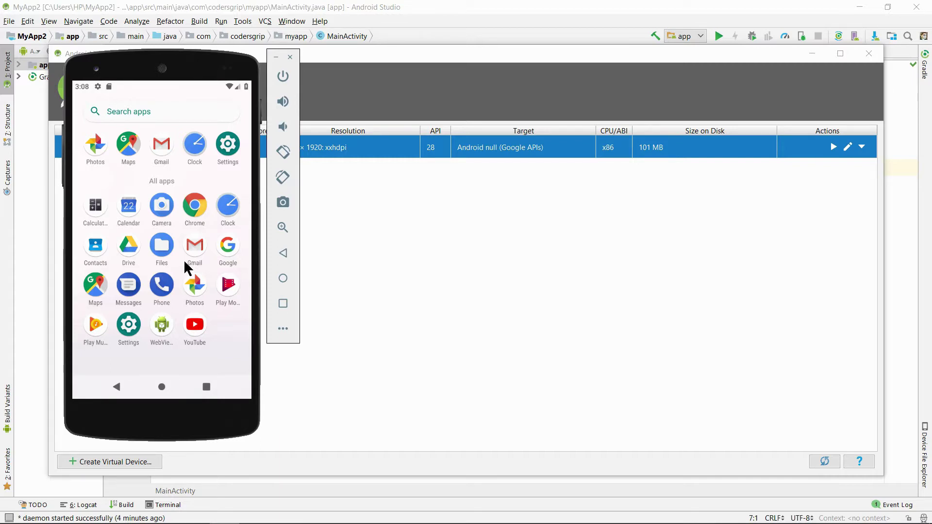
- Open Chrome on the emulated phone and complete its first-run setup with Data Saver on and no account sign-in
click(199, 206)
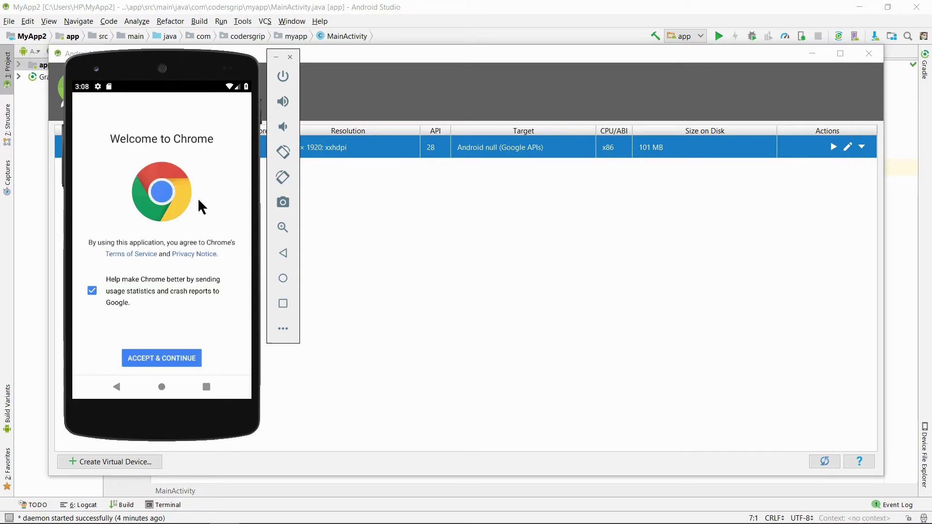
click(157, 357)
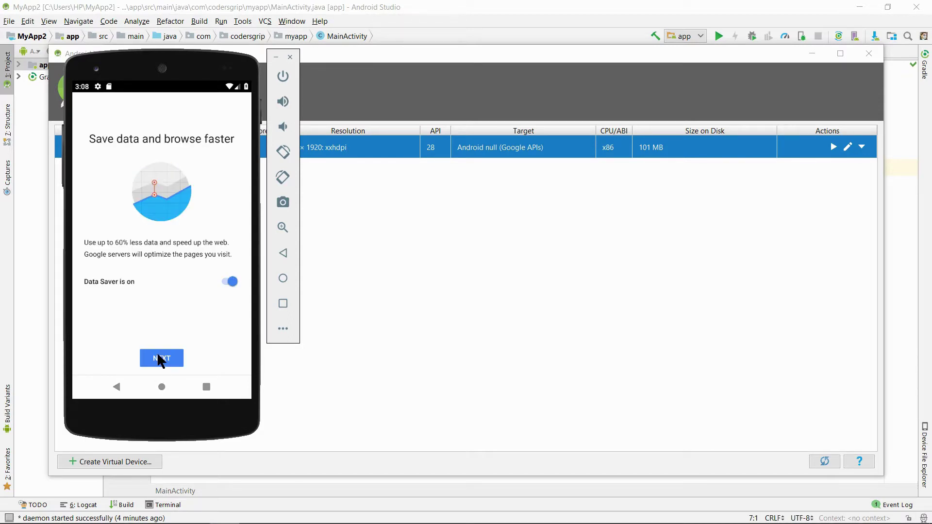
click(161, 359)
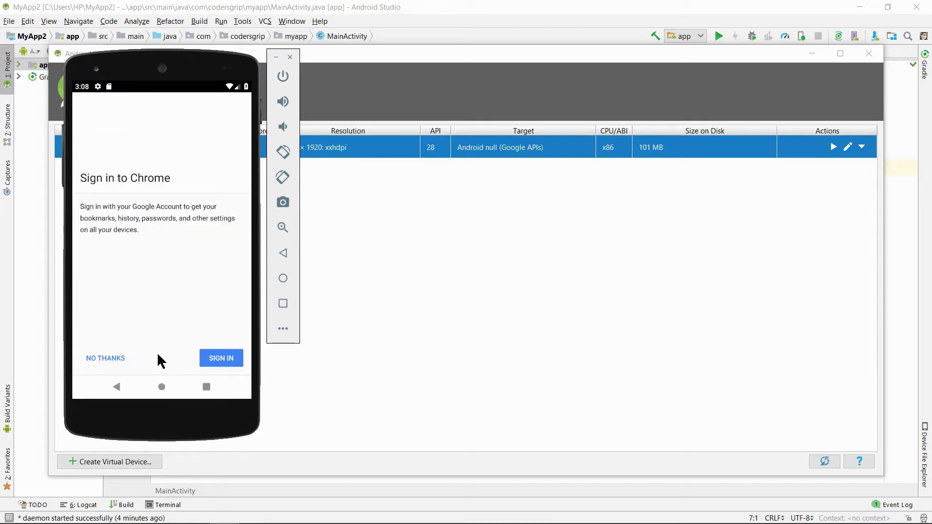
click(119, 355)
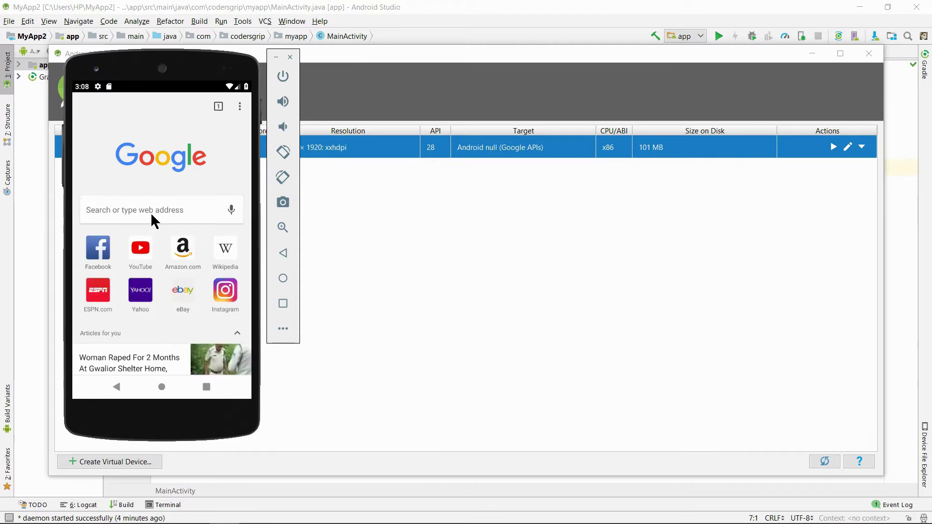
- Load codersgrip.com in Chrome on the emulated phone
click(151, 215)
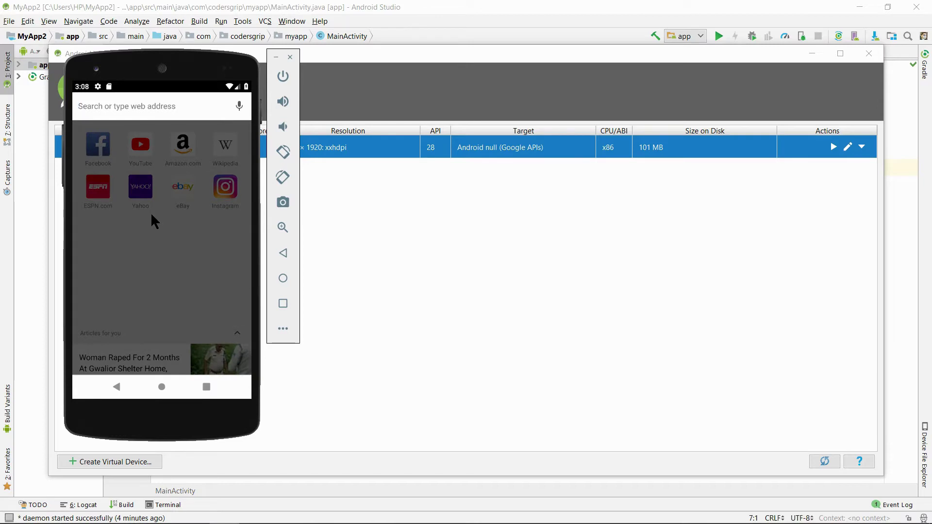
text(c)
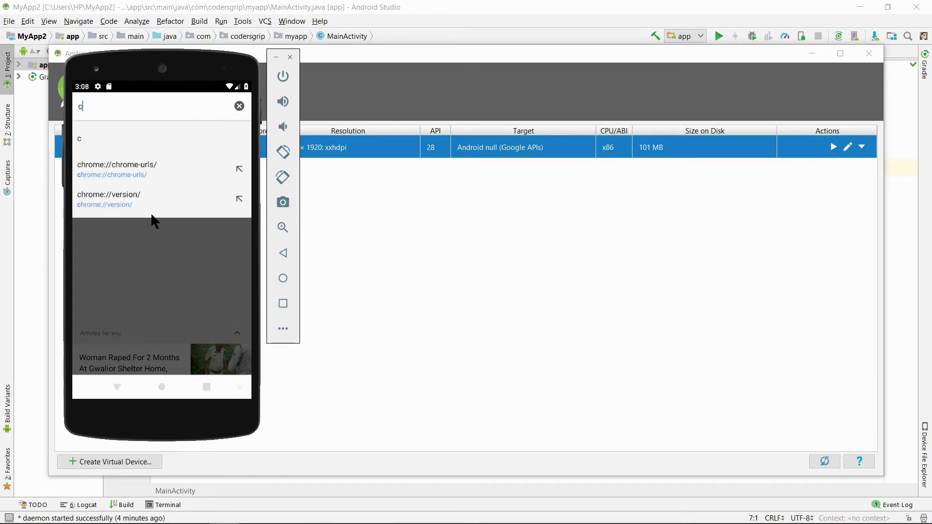
text(od)
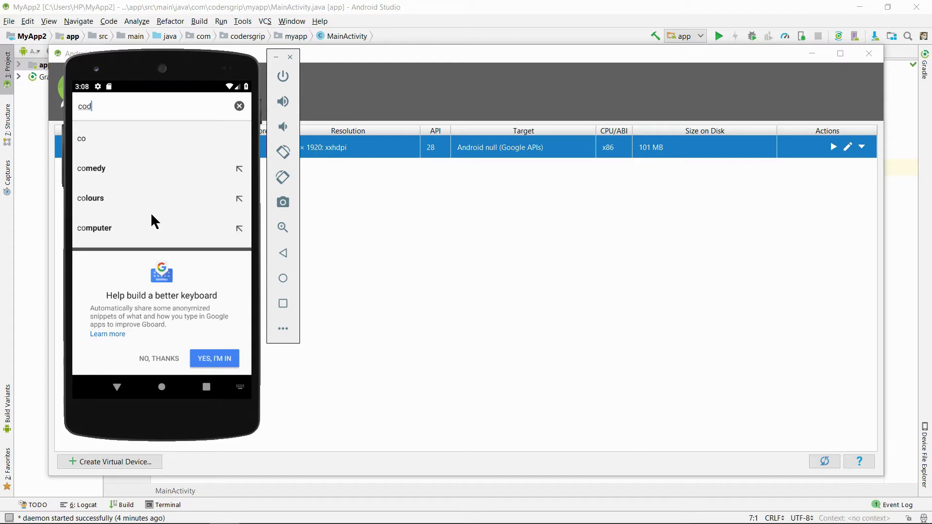
text(ergr)
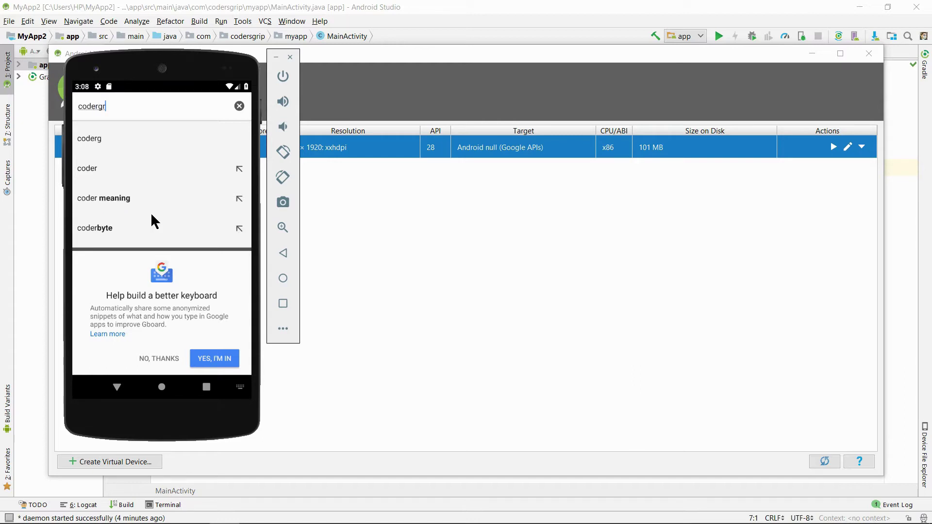
text(ip.com)
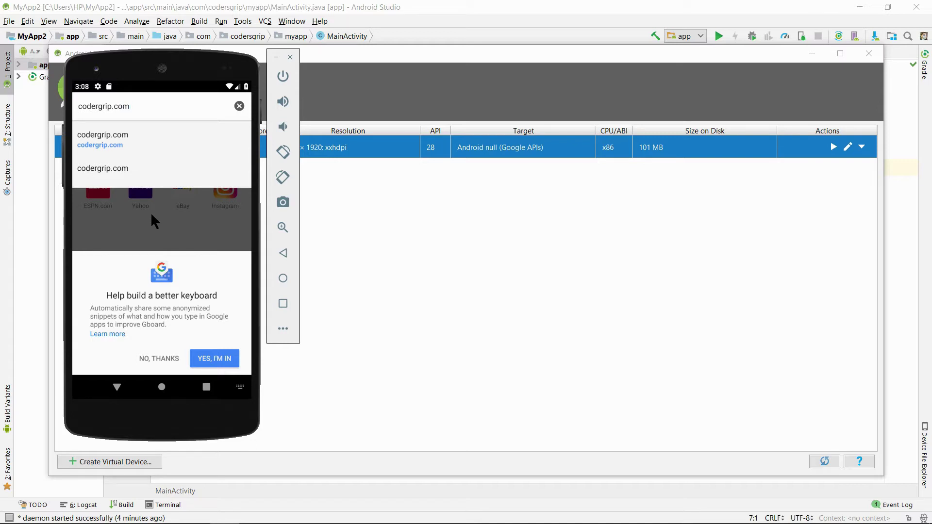
key(Return)
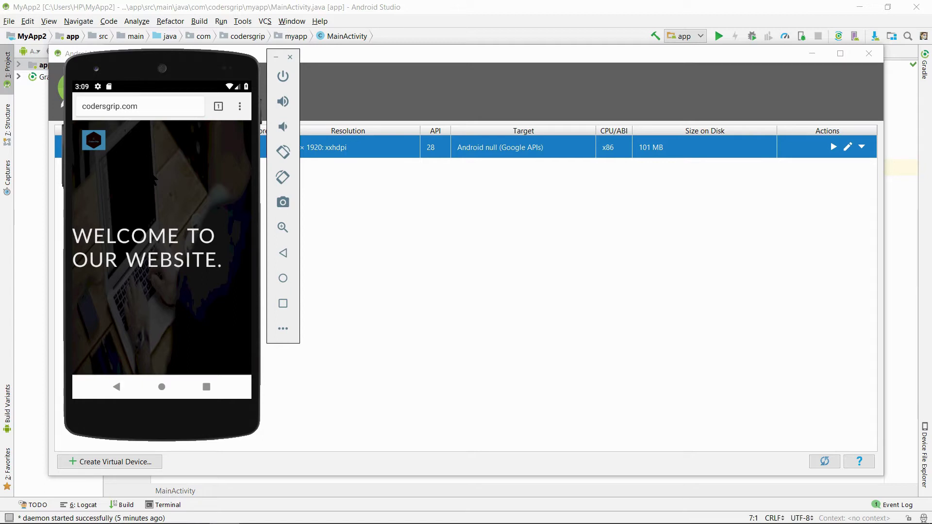
- Load facebook.com in the same Chrome tab
click(153, 112)
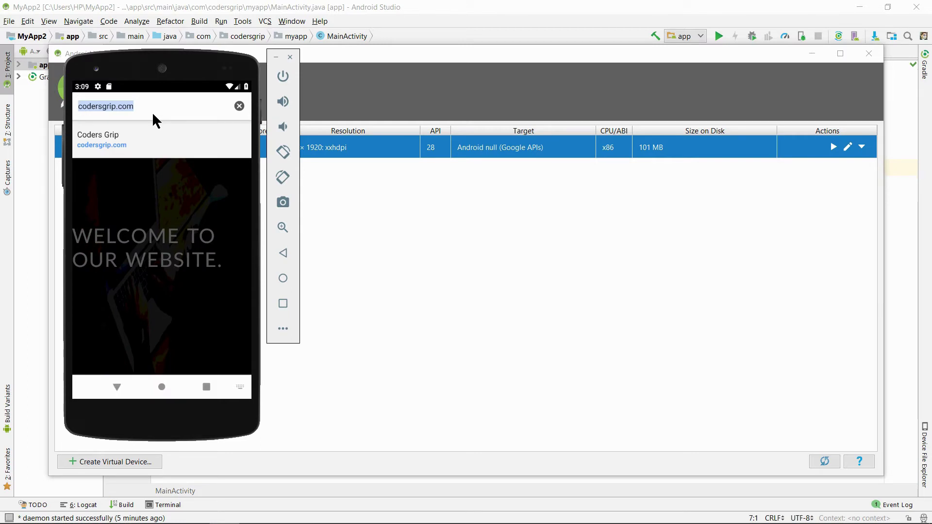
text(fa)
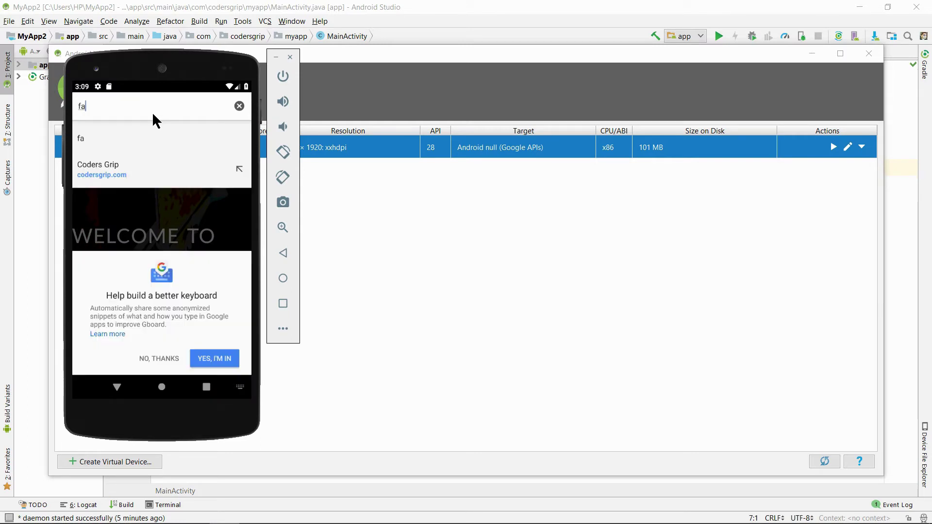
text(cebook.com)
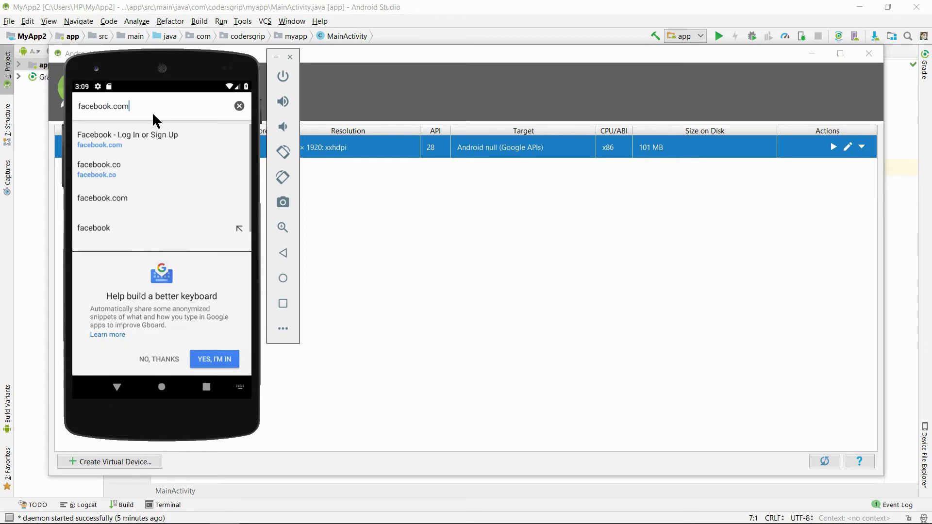
key(Return)
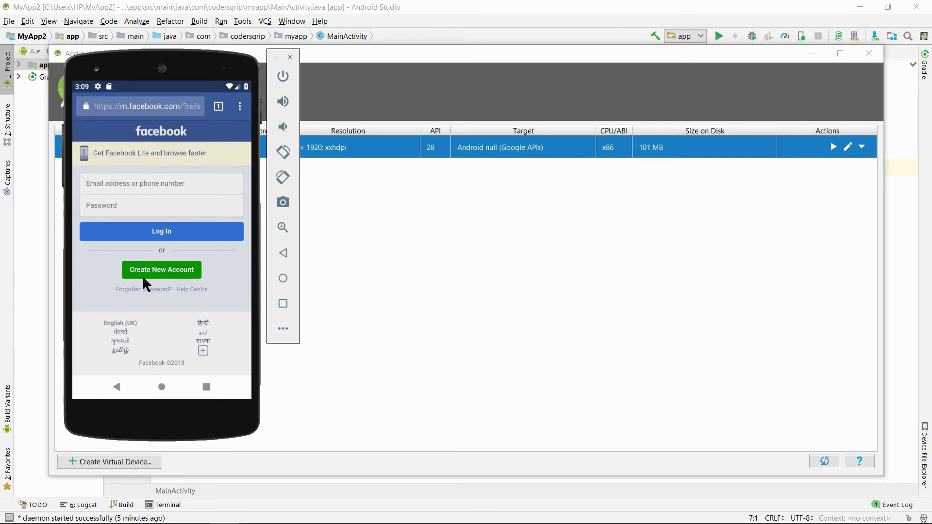
- Go back from the Facebook page and show the emulated phone's recent apps overview
click(120, 382)
click(202, 387)
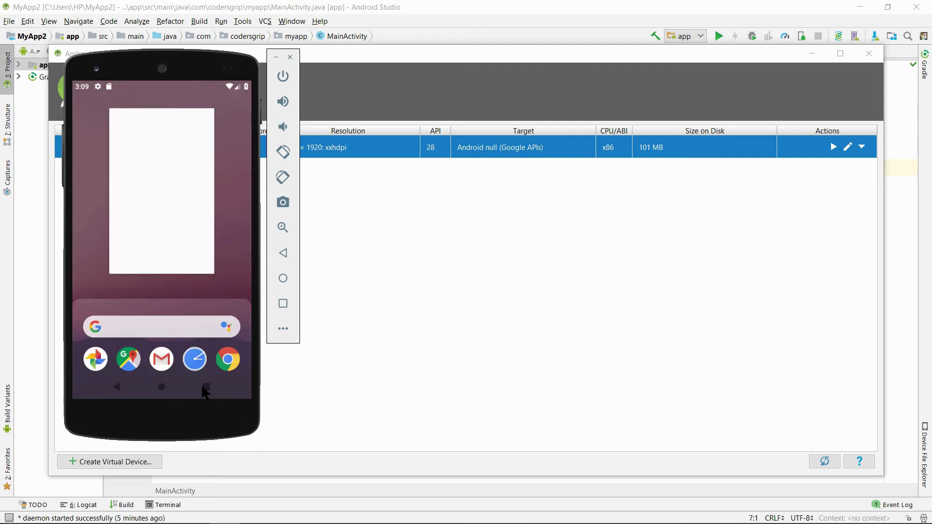